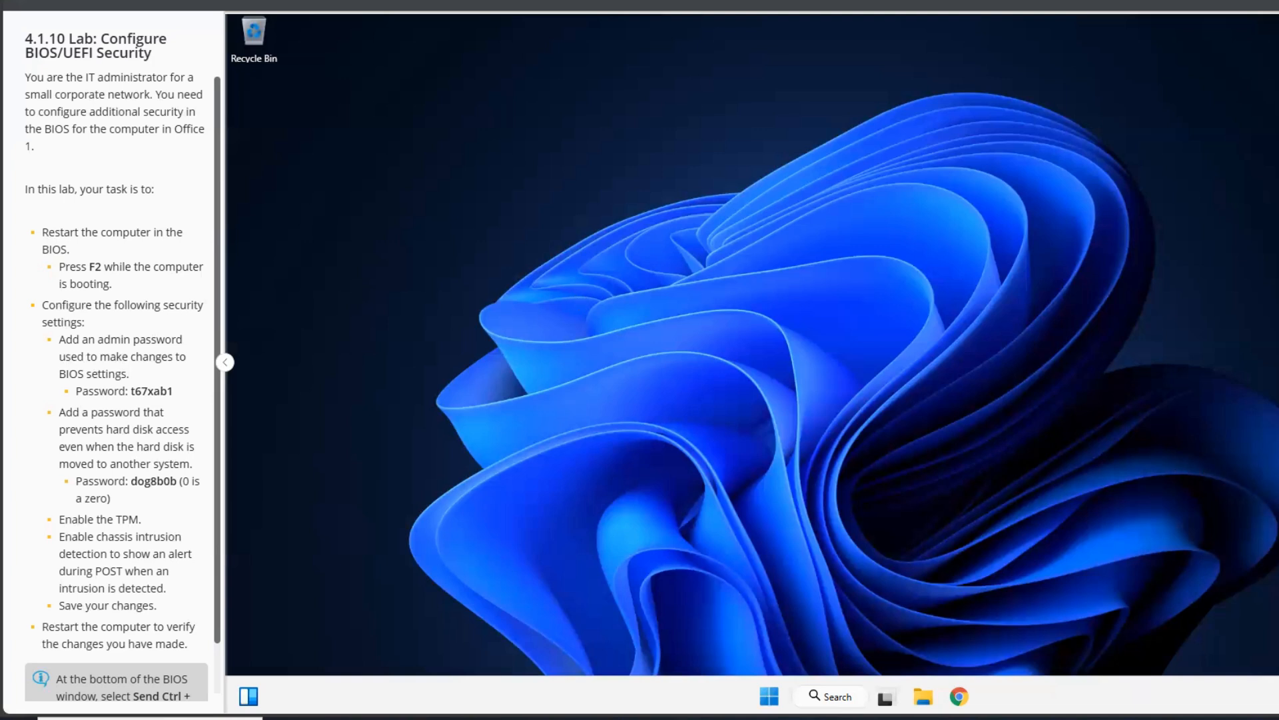
Restart the computer from Windows into BIOS setup and review the required security settings in the lab instructions
{"action": "left_click", "coordinate": [775, 693]}
{"action": "left_click", "coordinate": [1055, 601]}
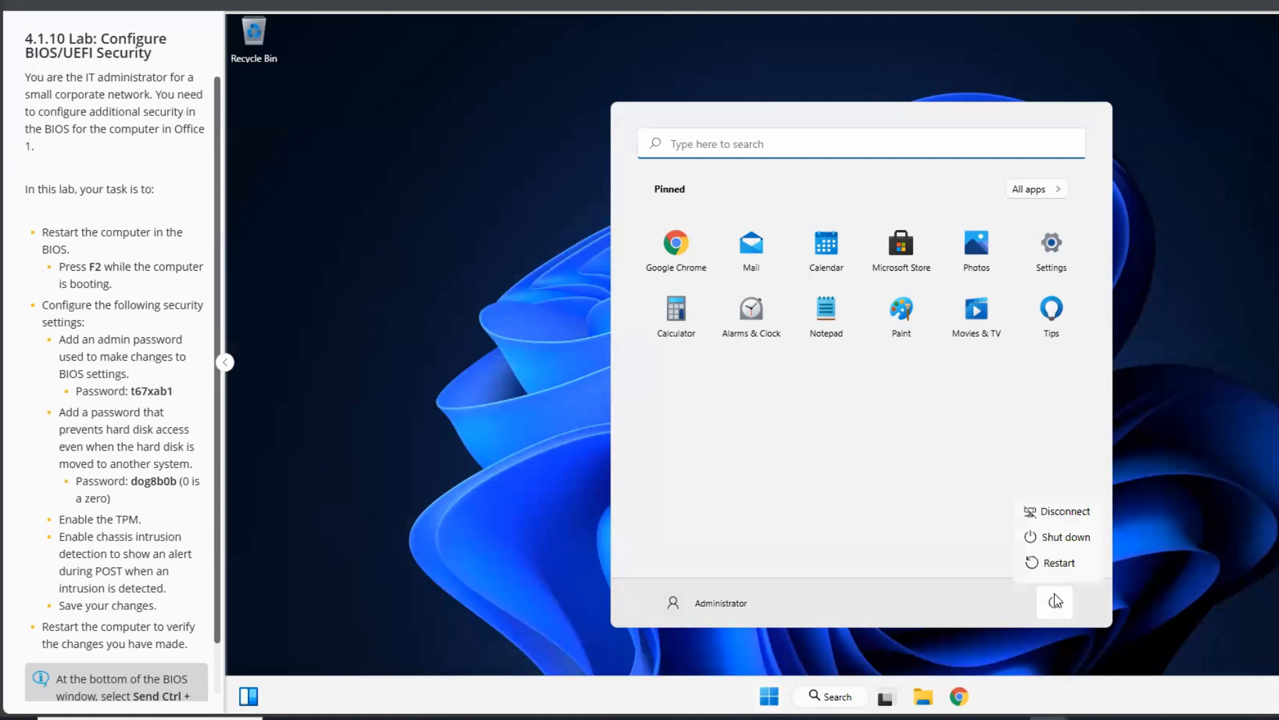
{"action": "left_click", "coordinate": [1060, 563]}
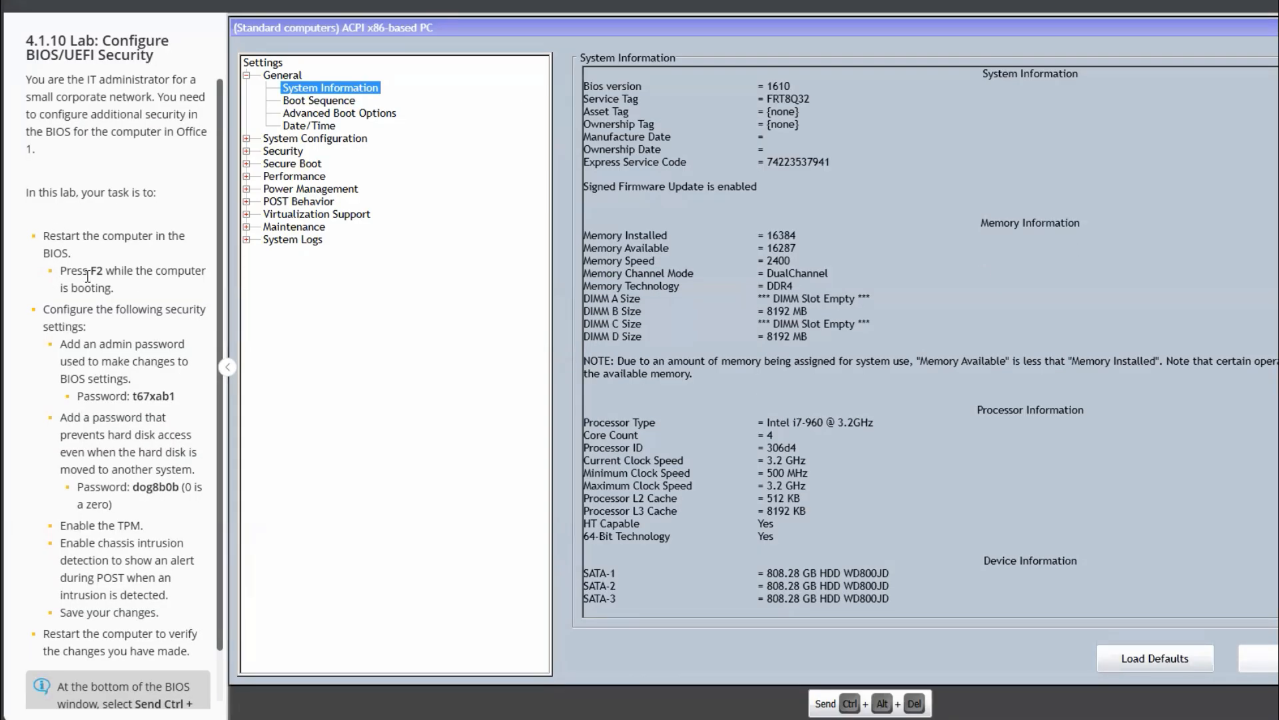
{"action": "scroll", "coordinate": [131, 288], "scroll_direction": "down", "scroll_amount": 1}
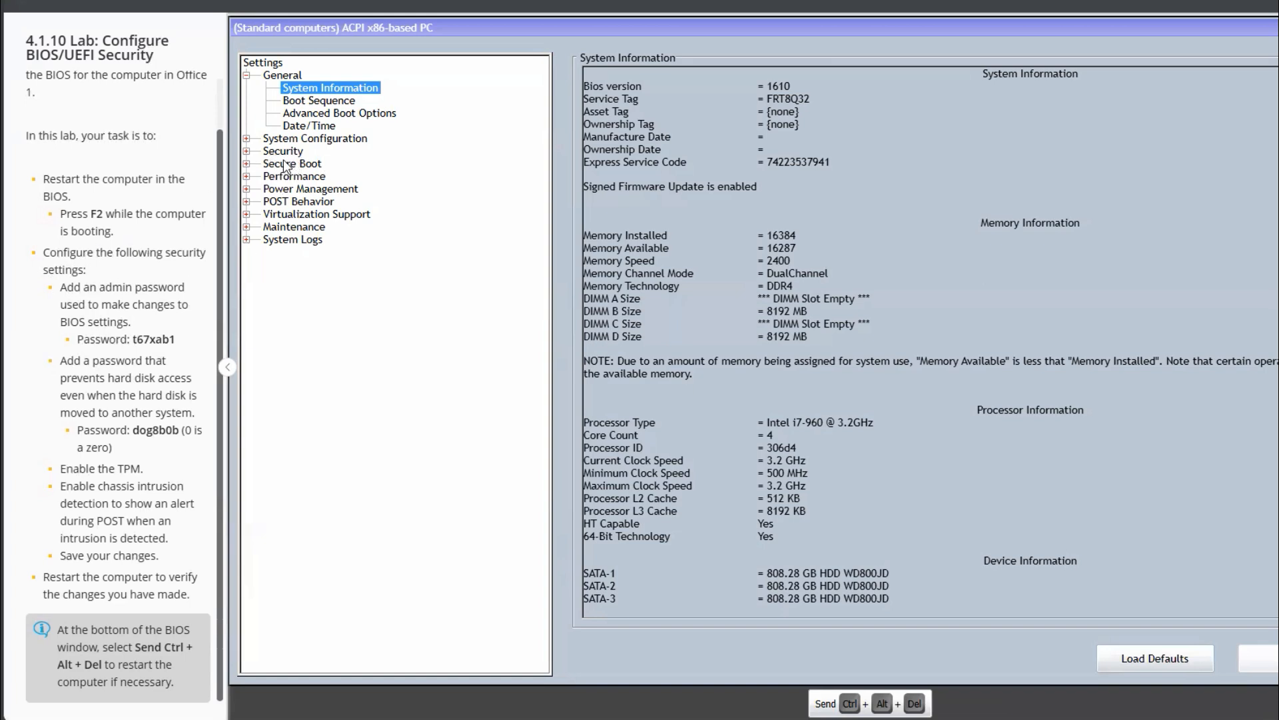
Set the BIOS admin password under Security, entering and confirming the admin password given in the lab instructions
{"action": "left_click", "coordinate": [247, 151]}
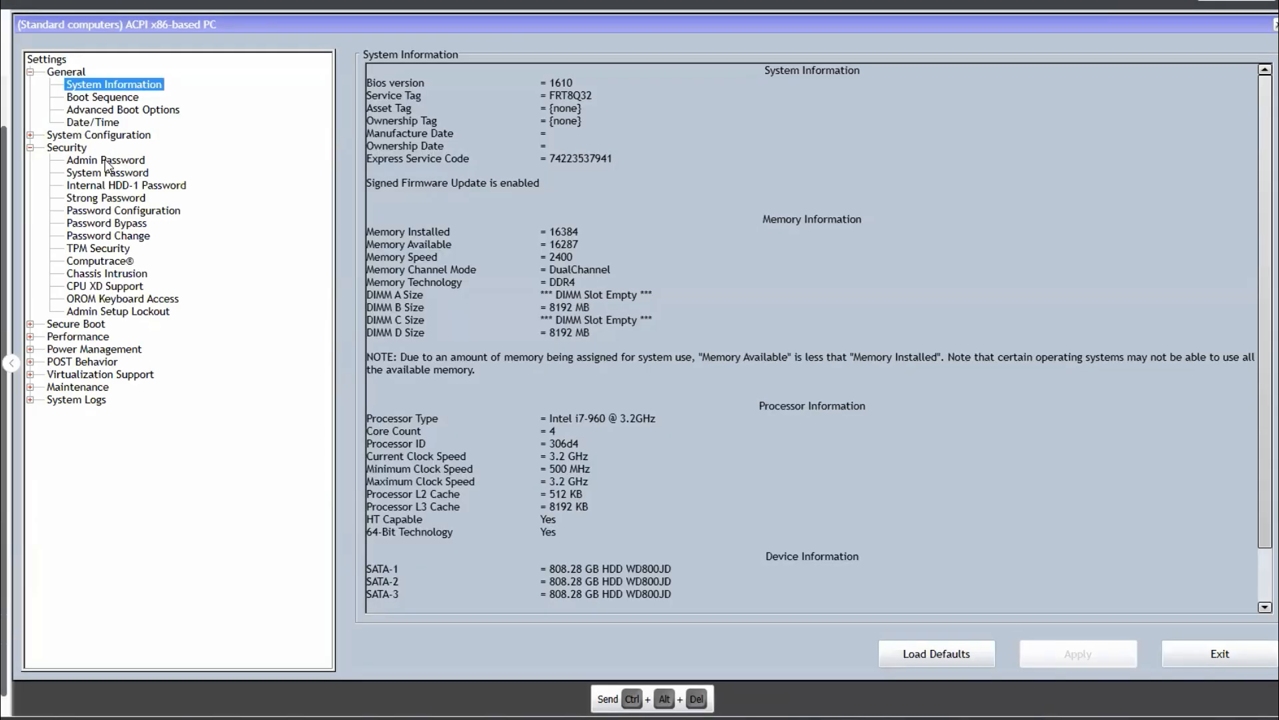
{"action": "left_click", "coordinate": [105, 160]}
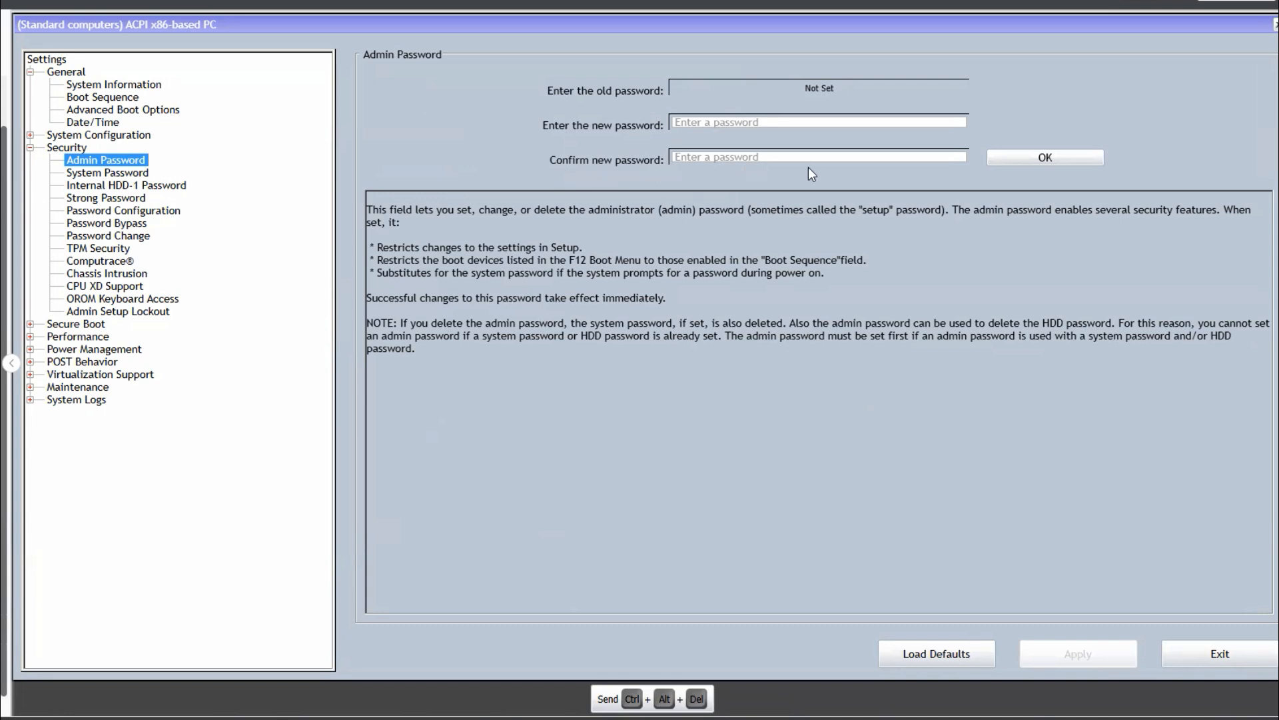
{"action": "left_click", "coordinate": [12, 363]}
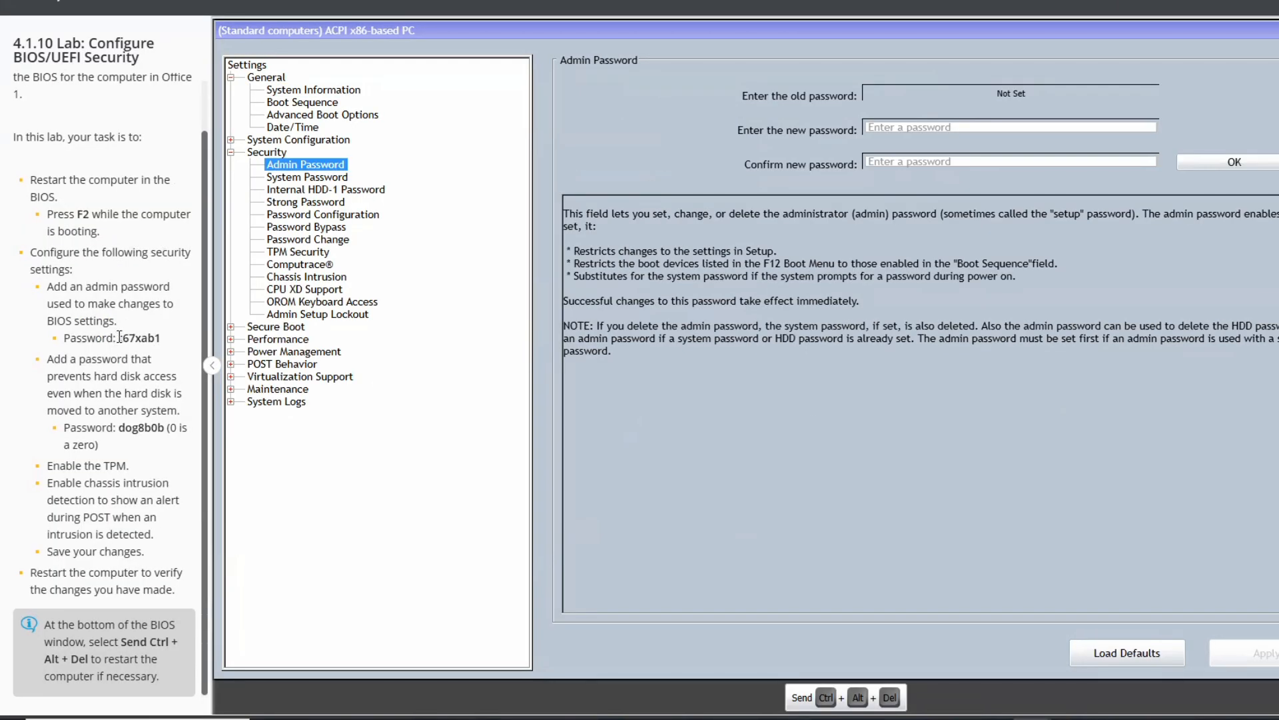
{"action": "left_click_drag", "start_coordinate": [119, 338], "coordinate": [163, 338]}
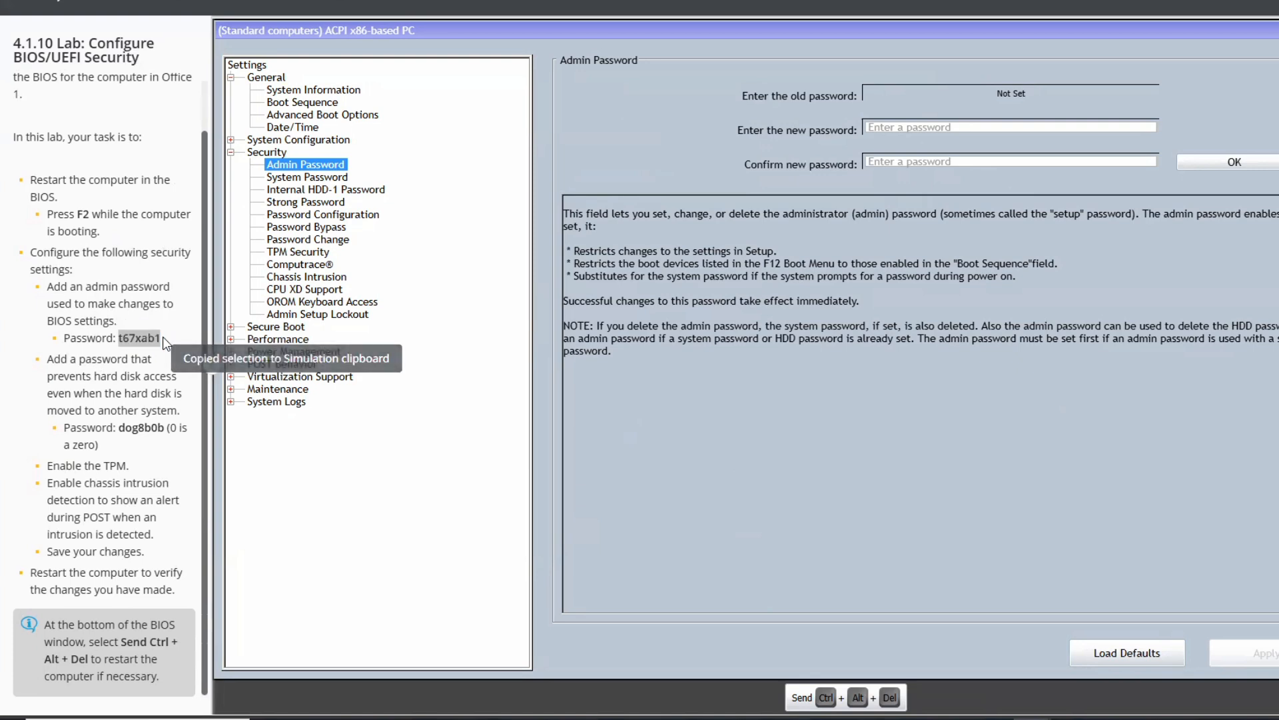
{"action": "left_click", "coordinate": [211, 366]}
{"action": "left_click", "coordinate": [682, 129]}
{"action": "key", "text": "ctrl+v"}
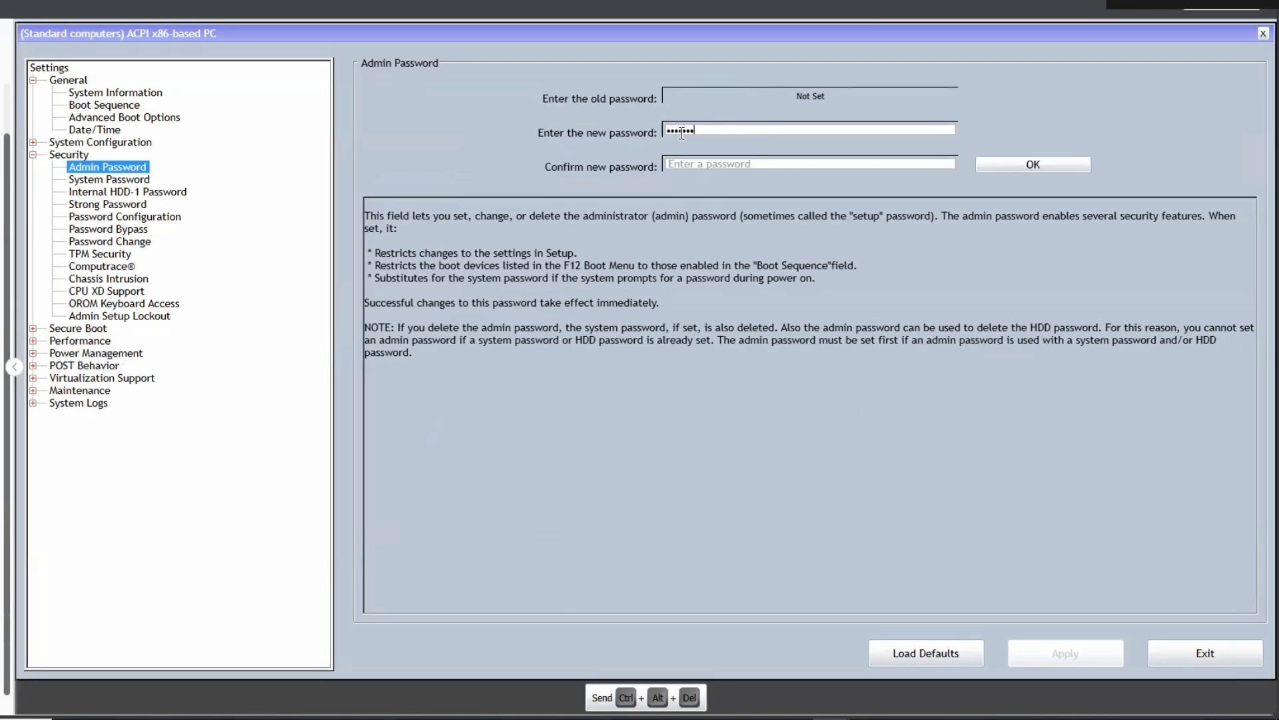
{"action": "left_click", "coordinate": [726, 164]}
{"action": "key", "text": "ctrl+v"}
{"action": "left_click", "coordinate": [1046, 170]}
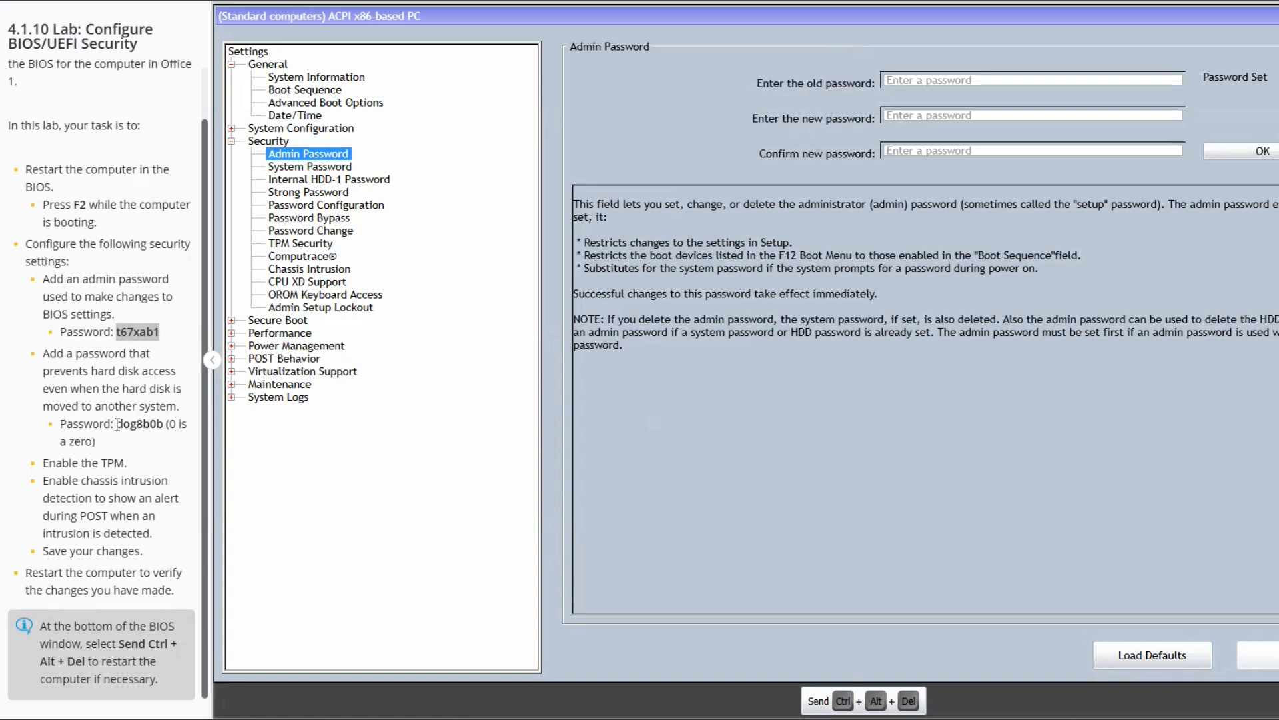
Set the Internal HDD-1 password to the hard disk password from the lab instructions, confirm it, and enable Security Erase for the drive
{"action": "left_click", "coordinate": [353, 179]}
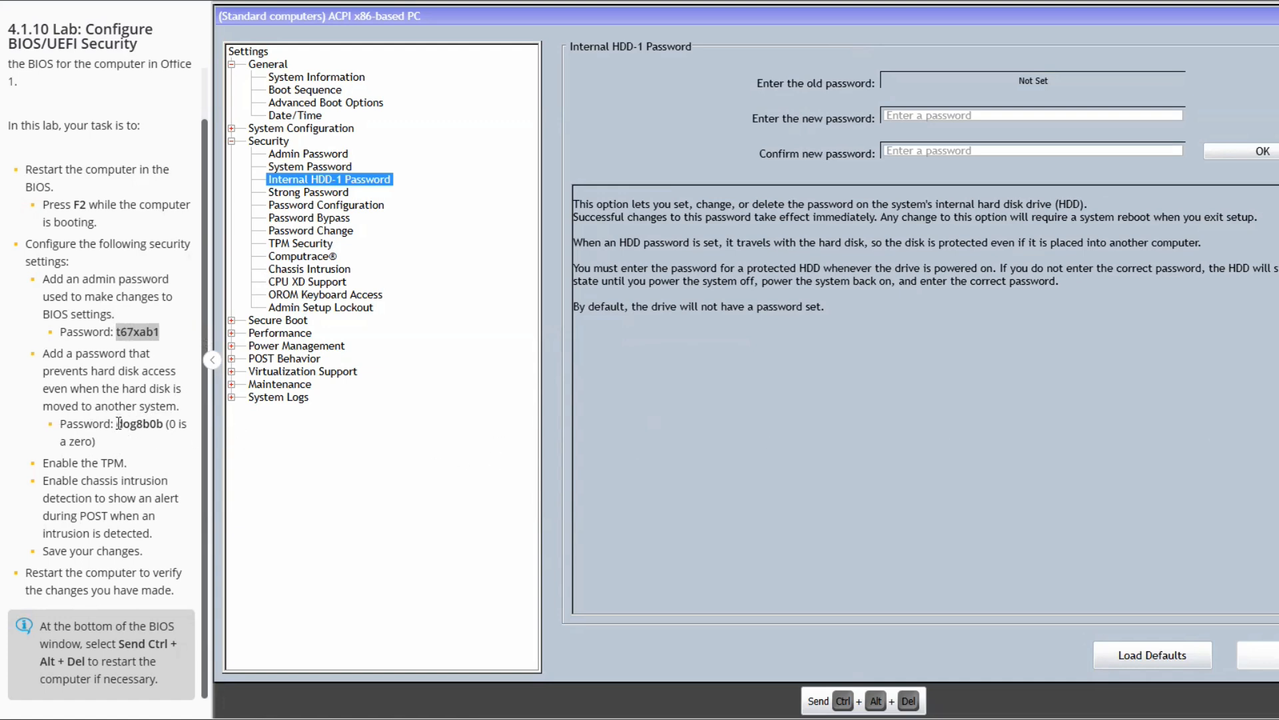
{"action": "left_click_drag", "start_coordinate": [117, 423], "coordinate": [165, 423]}
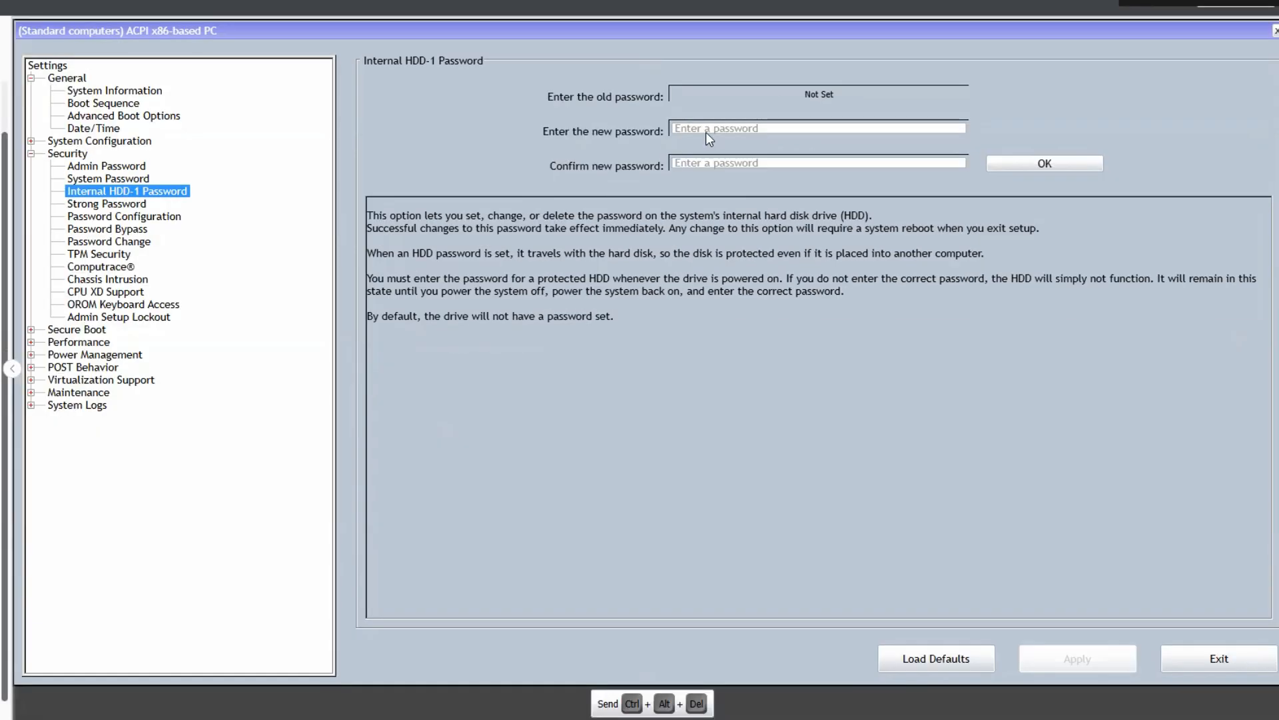
{"action": "left_click", "coordinate": [913, 114]}
{"action": "key", "text": "ctrl+v"}
{"action": "left_click", "coordinate": [703, 162]}
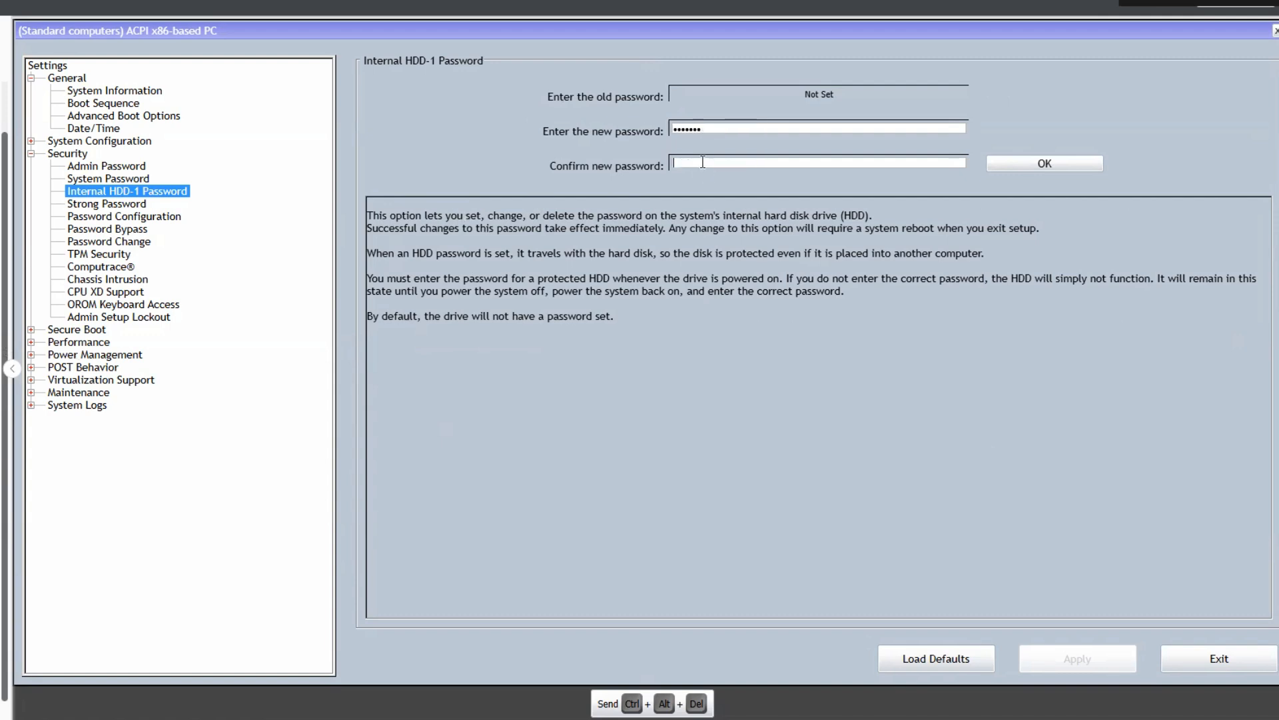
{"action": "key", "text": "ctrl+v"}
{"action": "left_click", "coordinate": [1045, 164]}
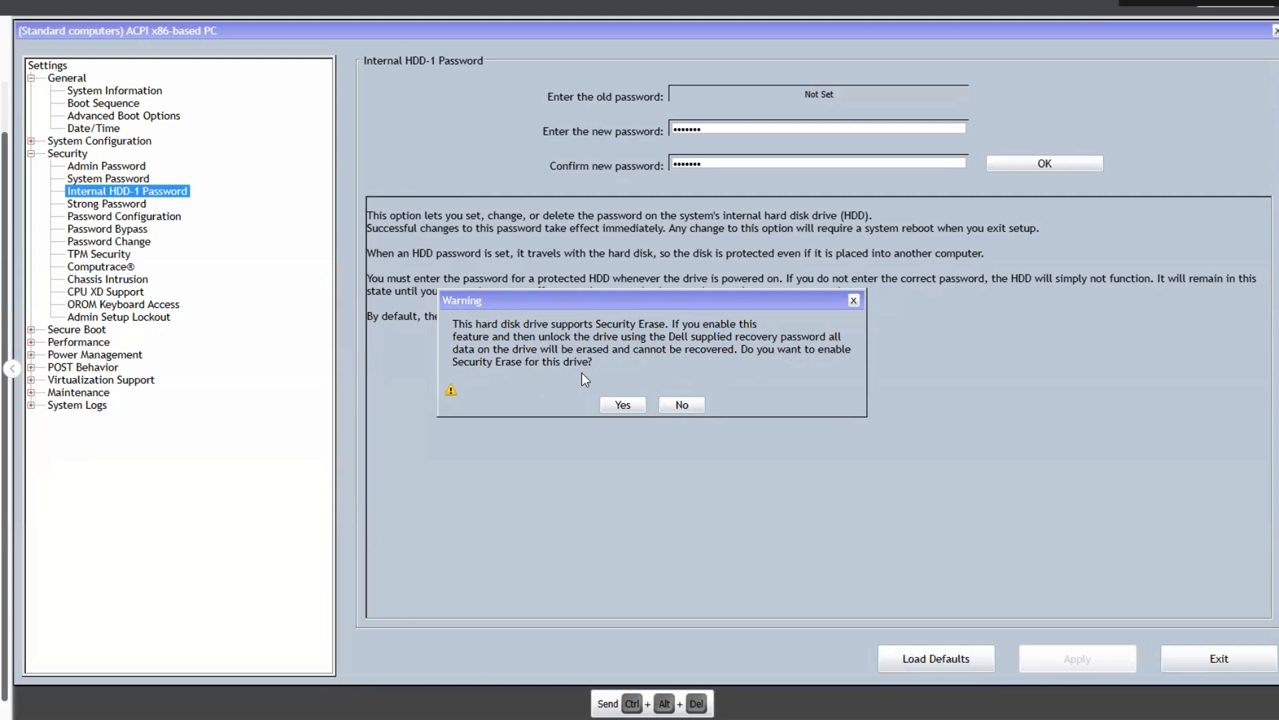
{"action": "left_click", "coordinate": [623, 406]}
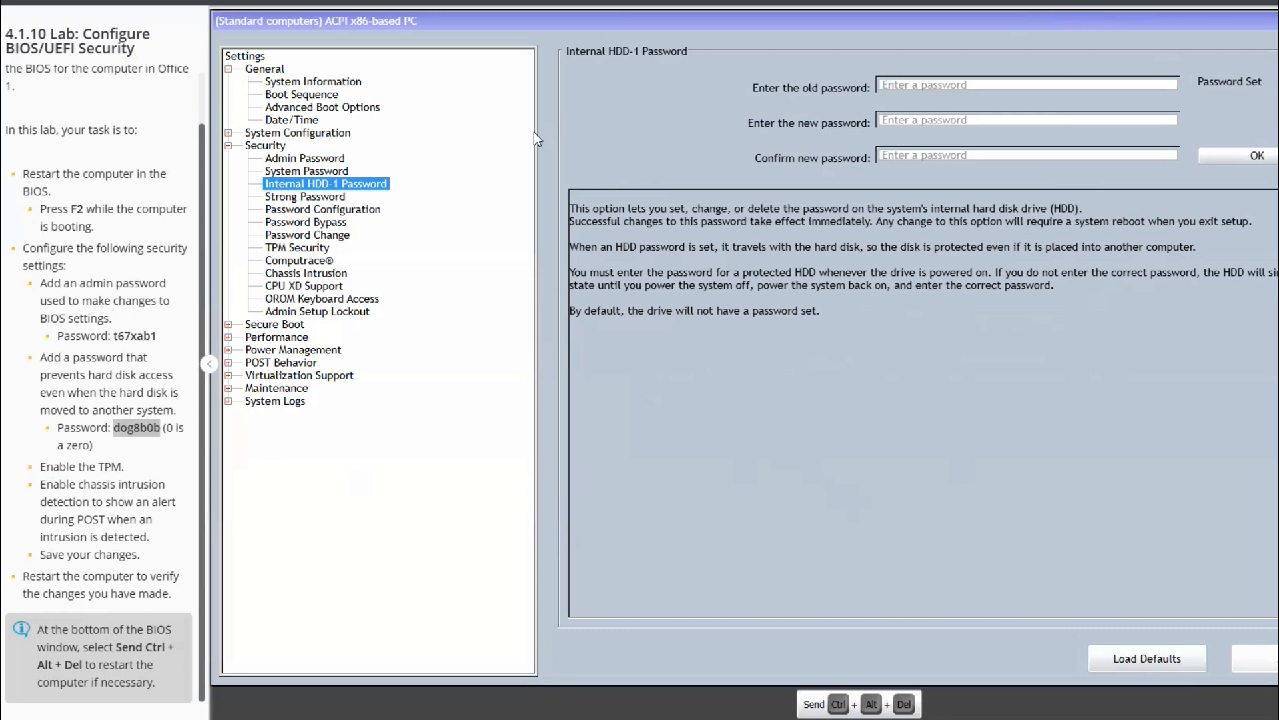
Enable TPM Security in the BIOS security settings and apply the change
{"action": "left_click", "coordinate": [209, 364]}
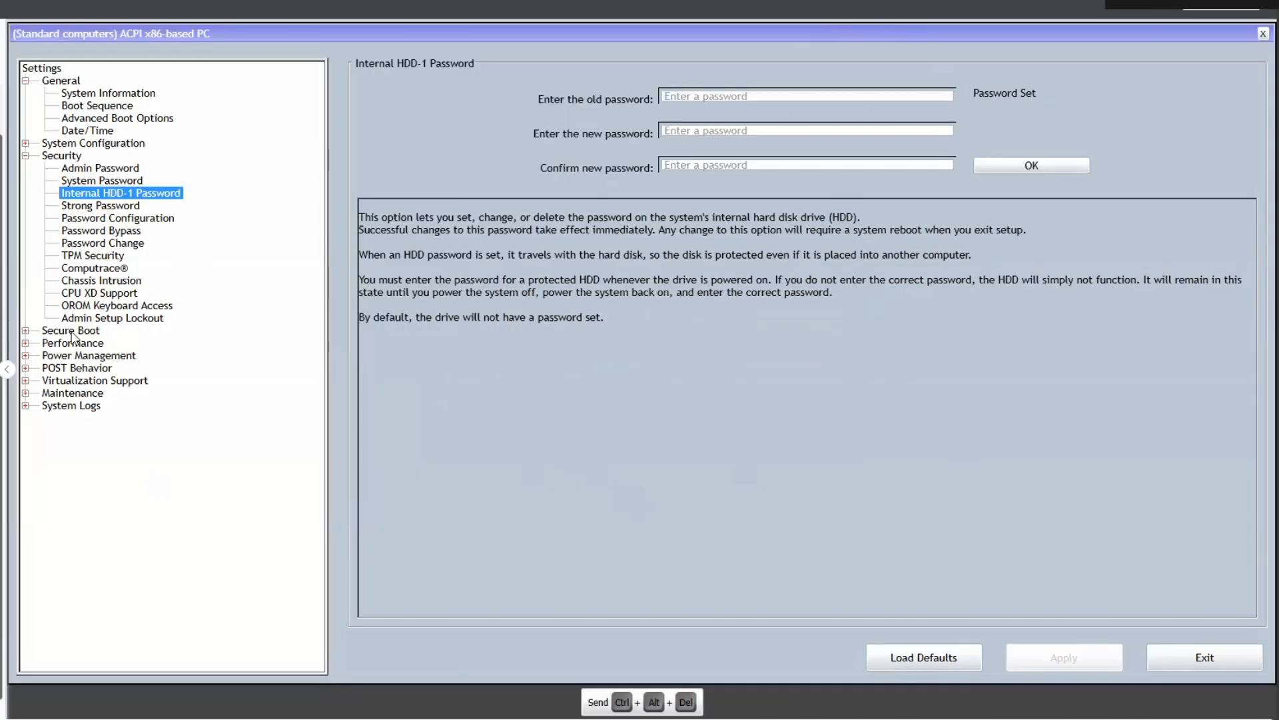
{"action": "left_click", "coordinate": [105, 256]}
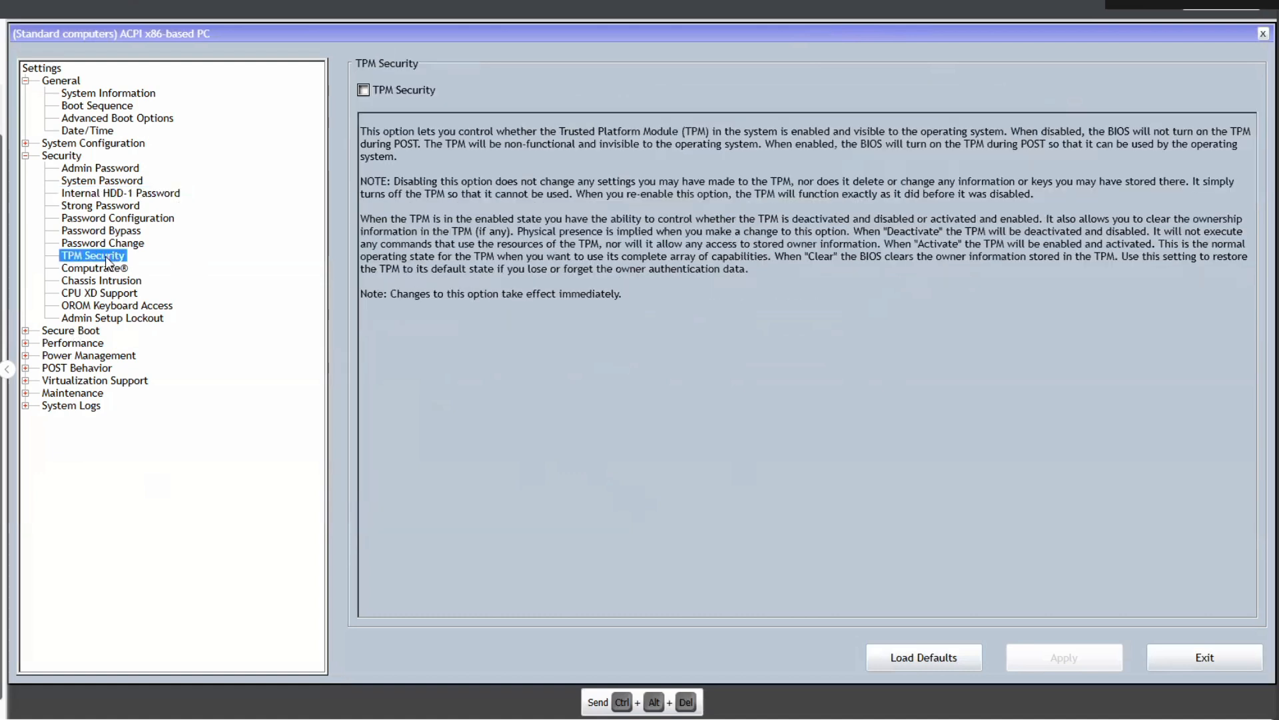
{"action": "left_click", "coordinate": [365, 92]}
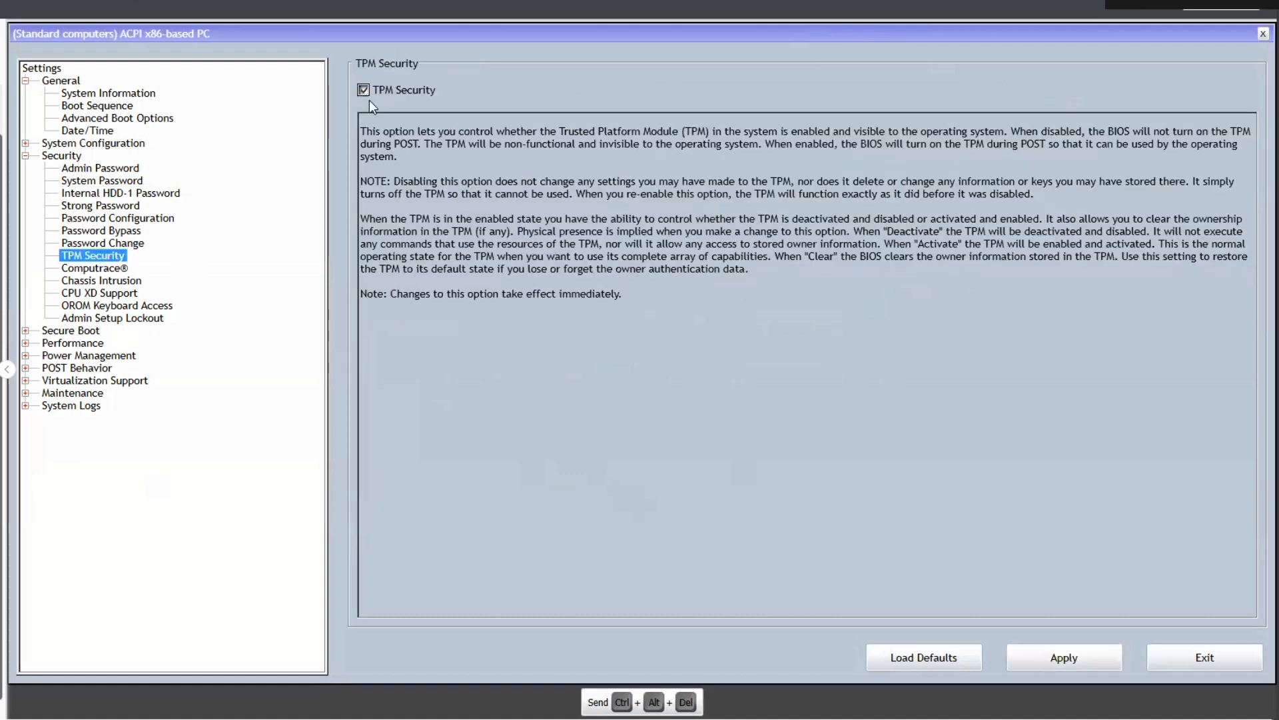
{"action": "left_click", "coordinate": [1065, 657]}
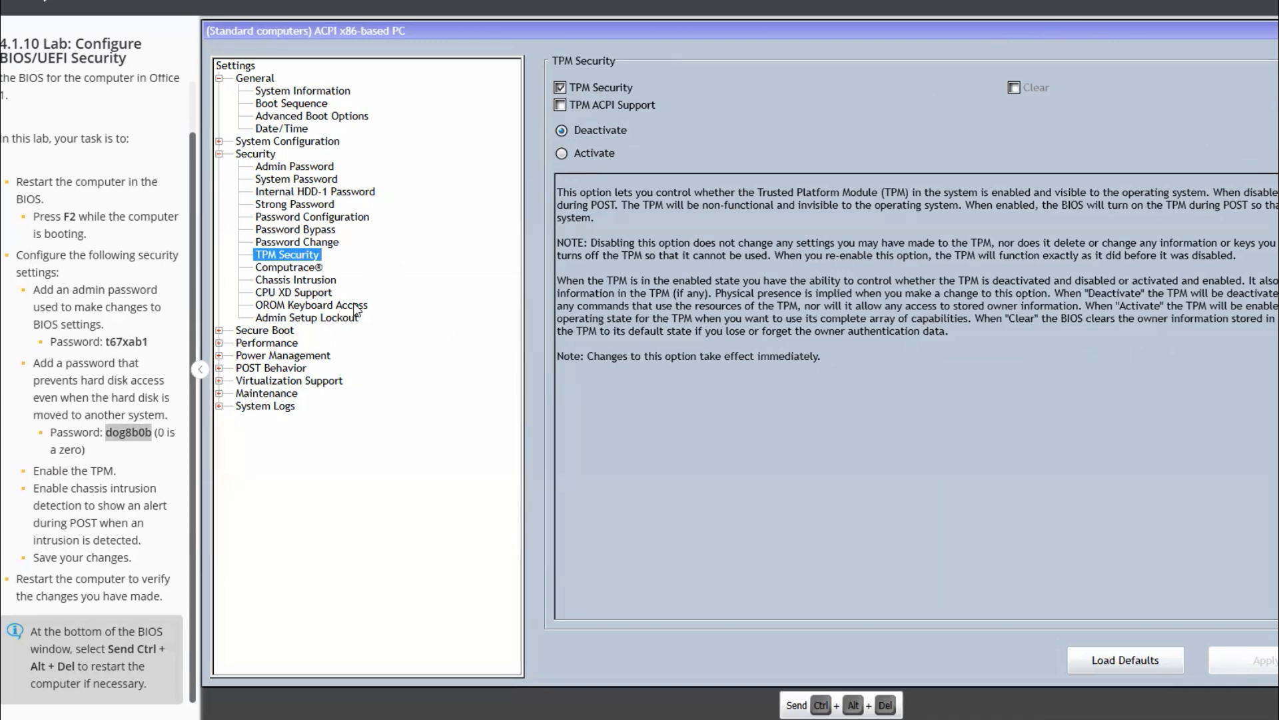
Set Chassis Intrusion to Enable so intrusions are reported during POST, and apply the change
{"action": "left_click", "coordinate": [275, 284]}
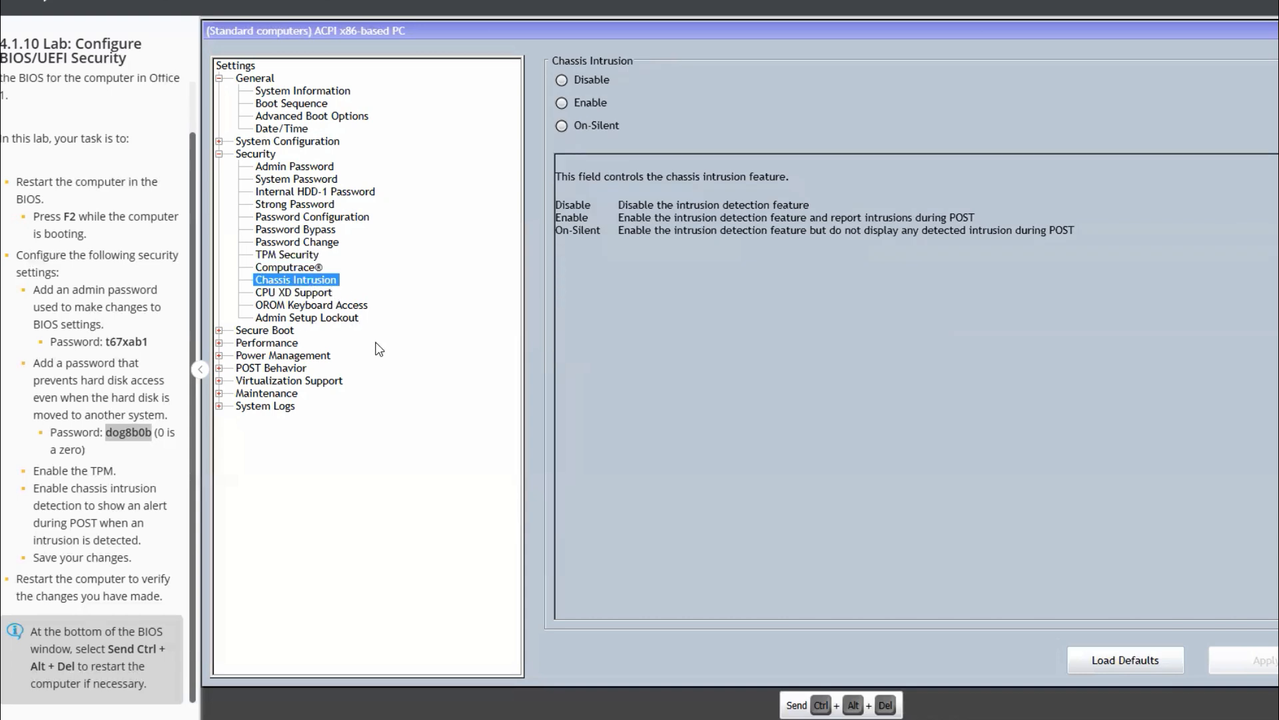
{"action": "left_click", "coordinate": [561, 103]}
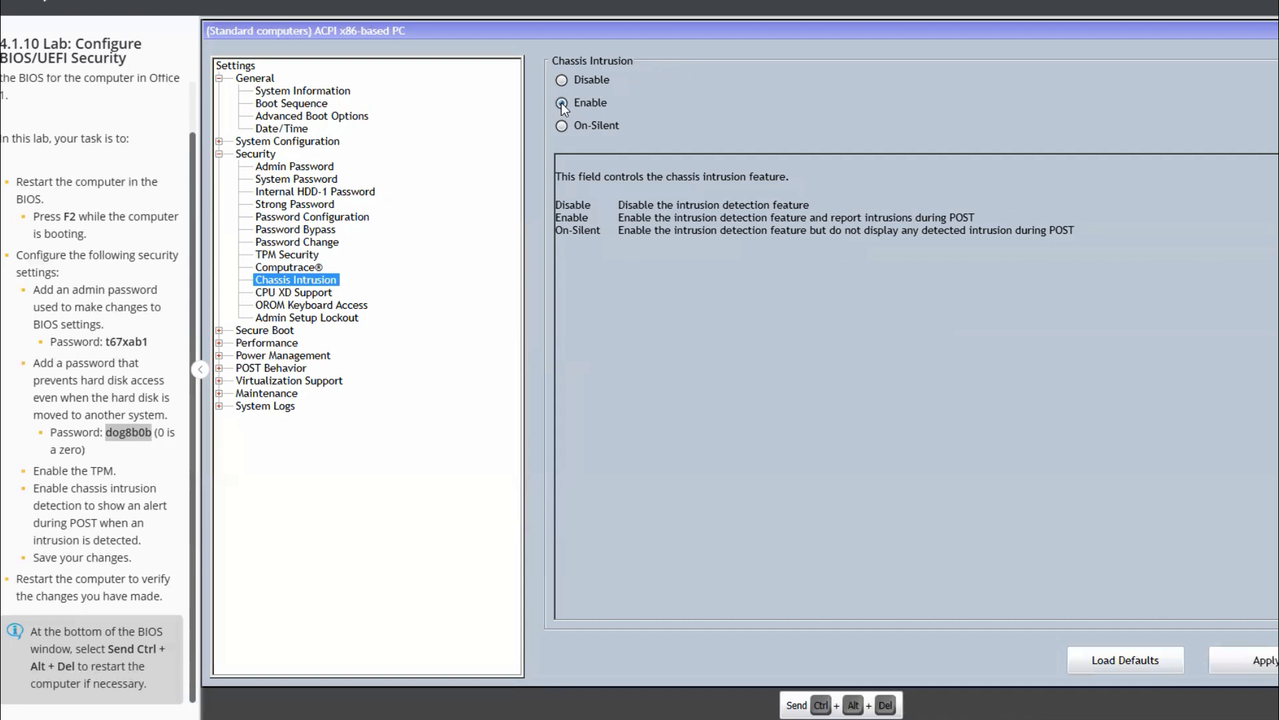
{"action": "left_click", "coordinate": [1268, 661]}
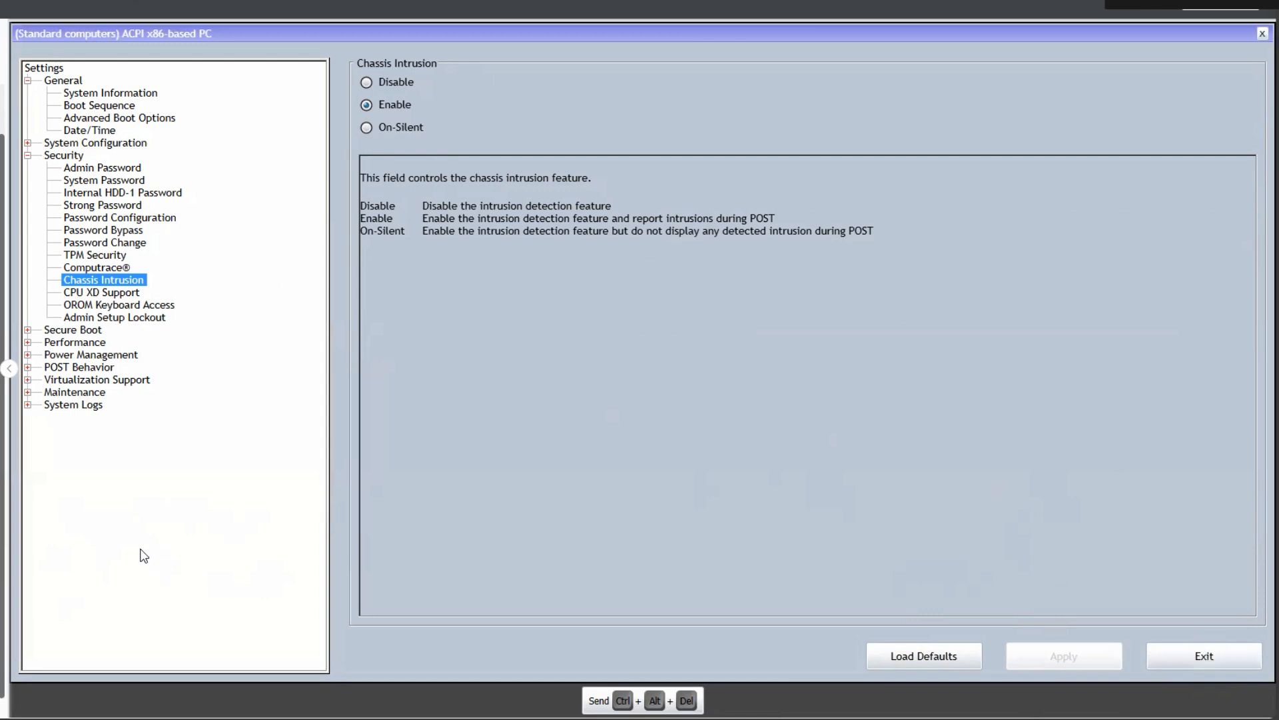
Exit BIOS setup and submit the hard drive password at the Dell Security Manager prompt to boot into Windows
{"action": "left_click", "coordinate": [1204, 659]}
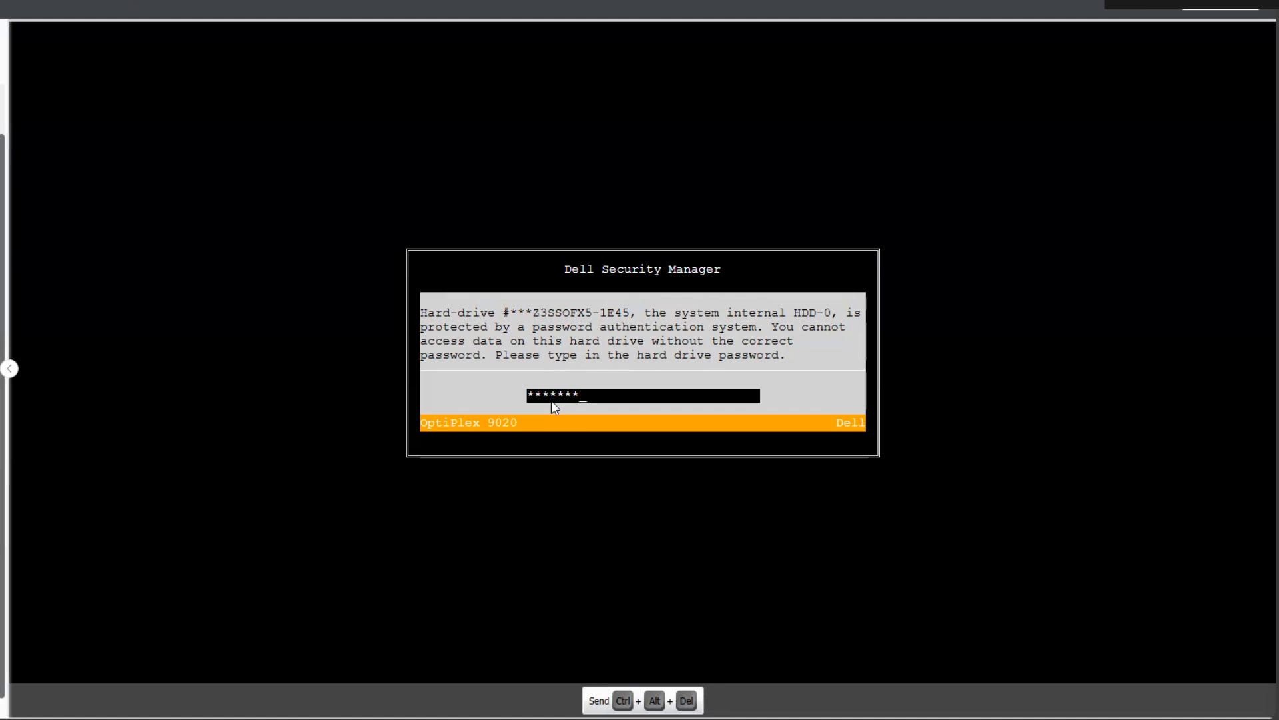
{"action": "key", "text": "Return"}
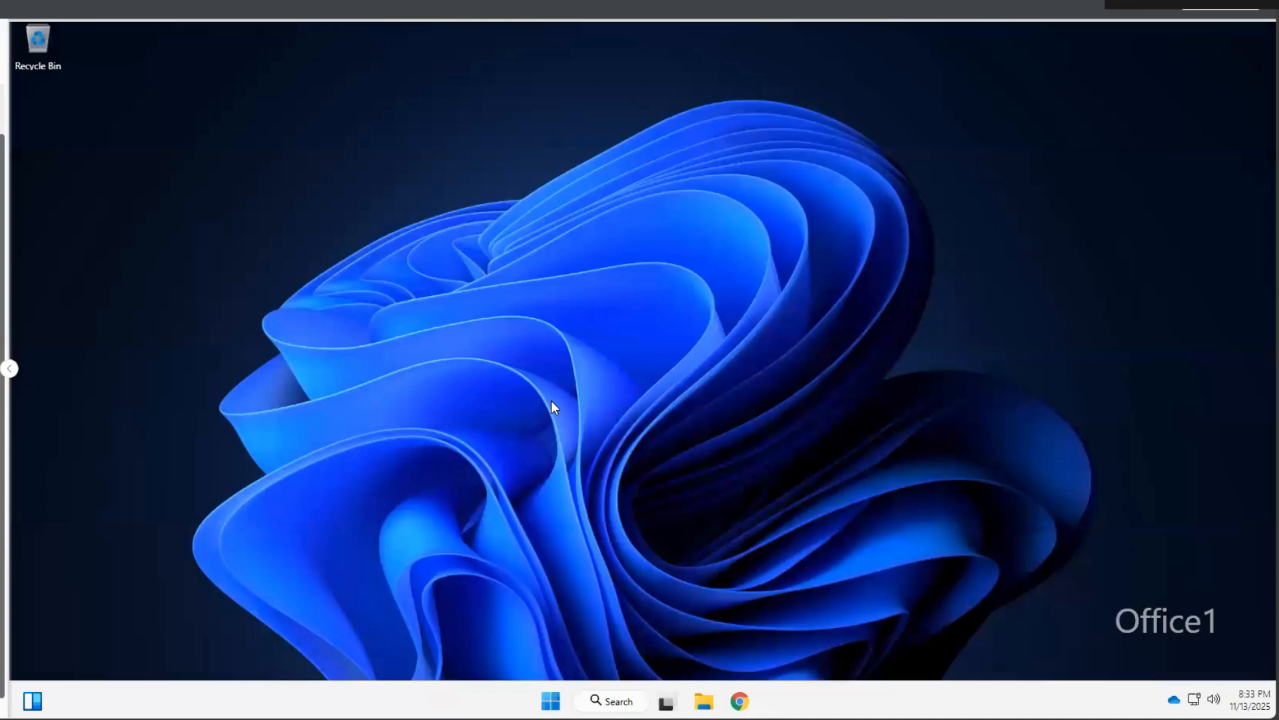
Restart into BIOS setup and unlock it with the admin password to open the Boot Sequence settings
{"action": "left_click", "coordinate": [557, 704]}
{"action": "left_click", "coordinate": [835, 605]}
{"action": "left_click", "coordinate": [852, 572]}
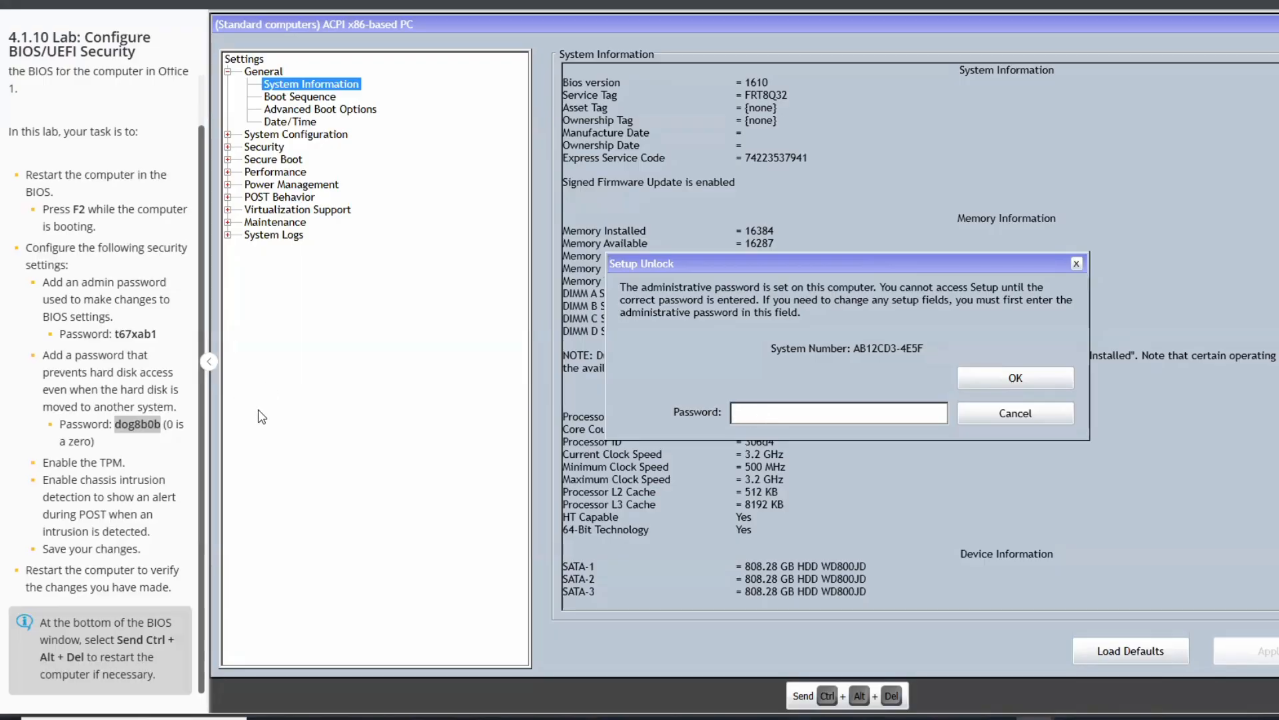
{"action": "left_click_drag", "start_coordinate": [115, 334], "coordinate": [160, 334]}
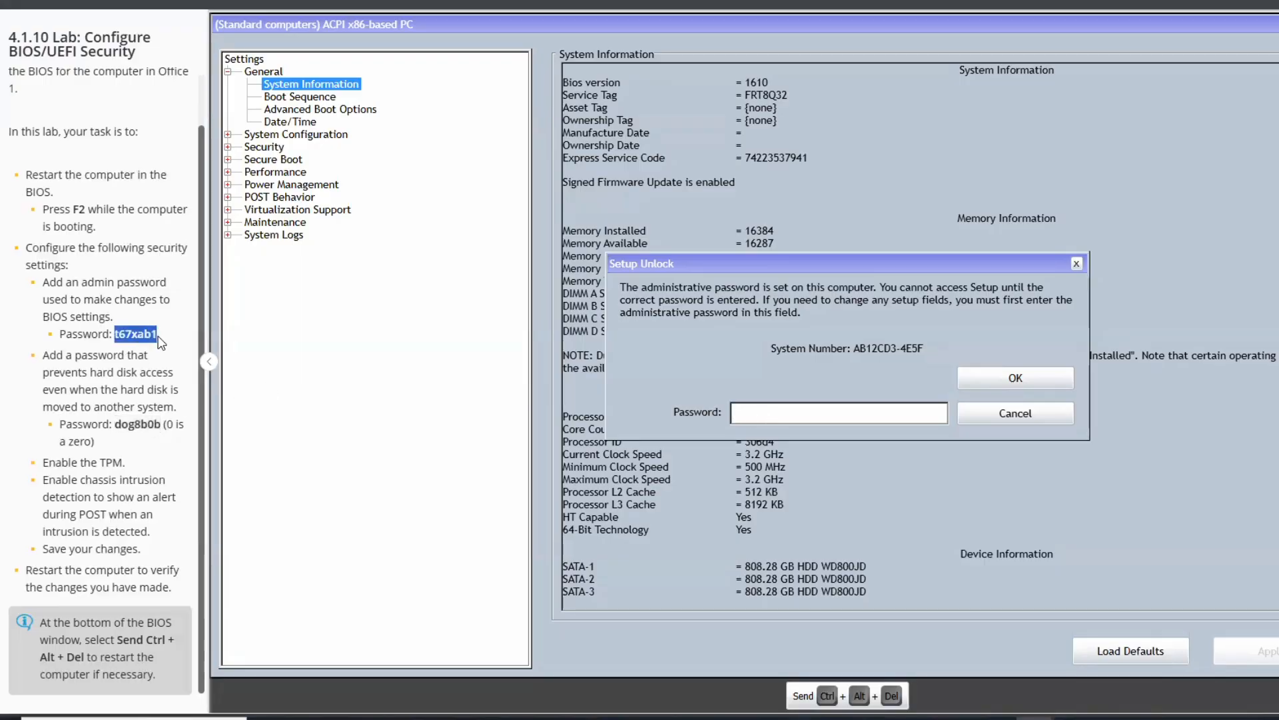
{"action": "left_click", "coordinate": [768, 408]}
{"action": "key", "text": "ctrl+v"}
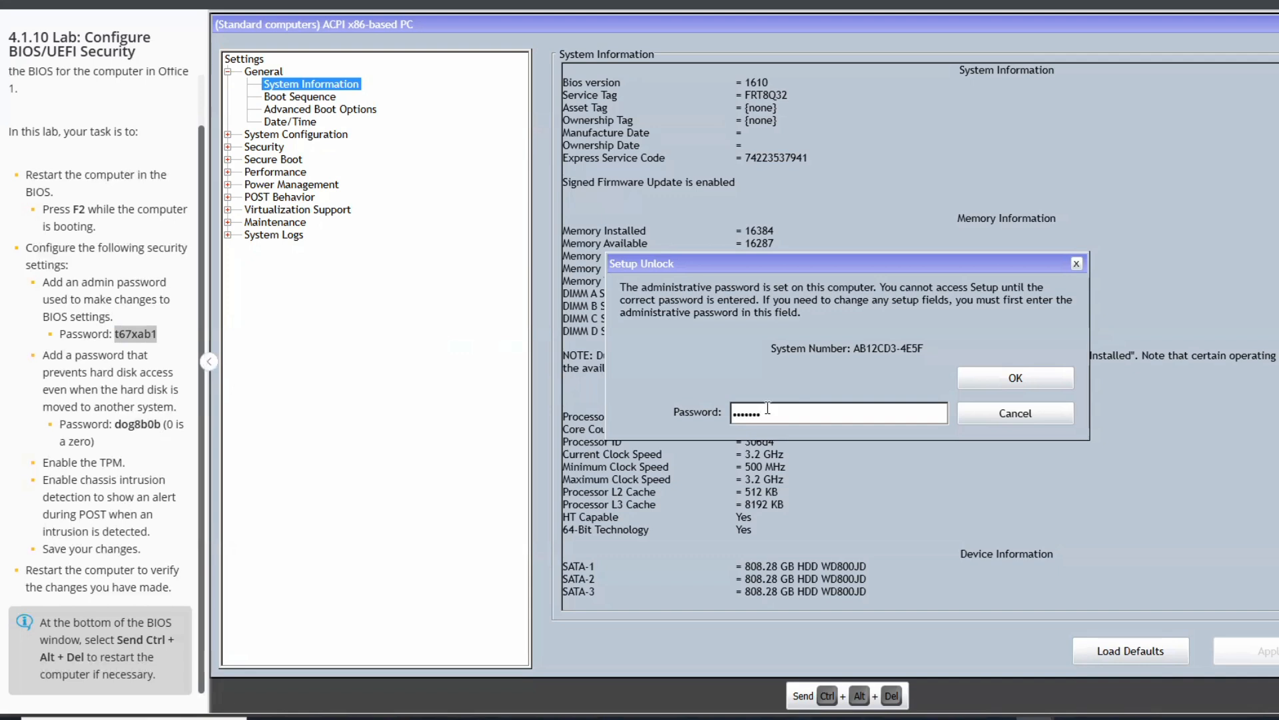
{"action": "left_click", "coordinate": [1016, 379]}
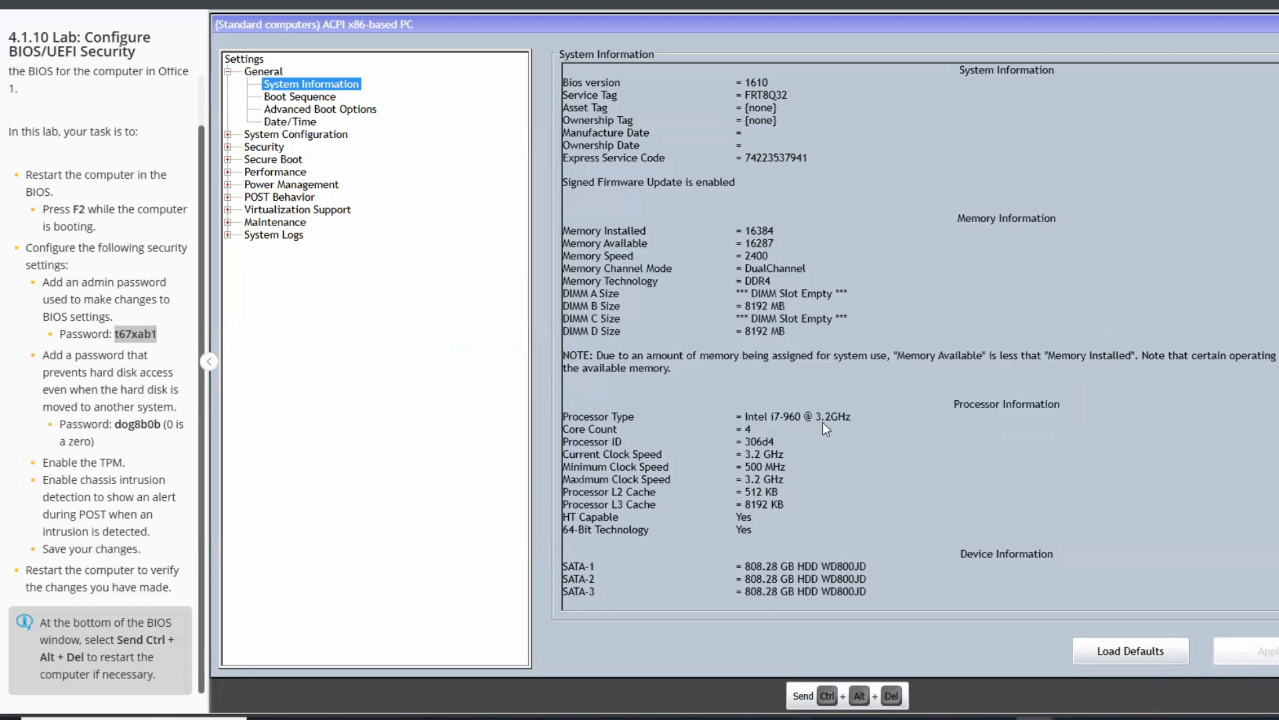
{"action": "left_click", "coordinate": [326, 102]}
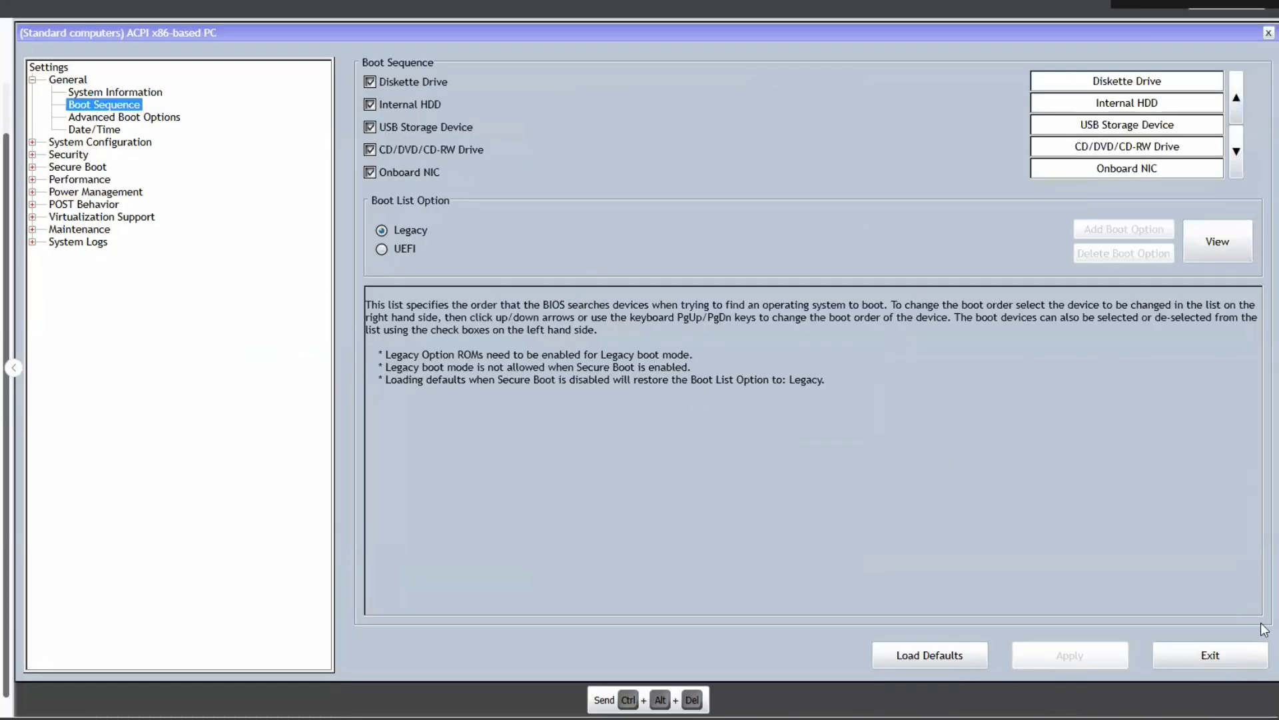
Leave BIOS setup without further changes and unlock the internal drive by entering the hard drive password during boot
{"action": "left_click", "coordinate": [1216, 655]}
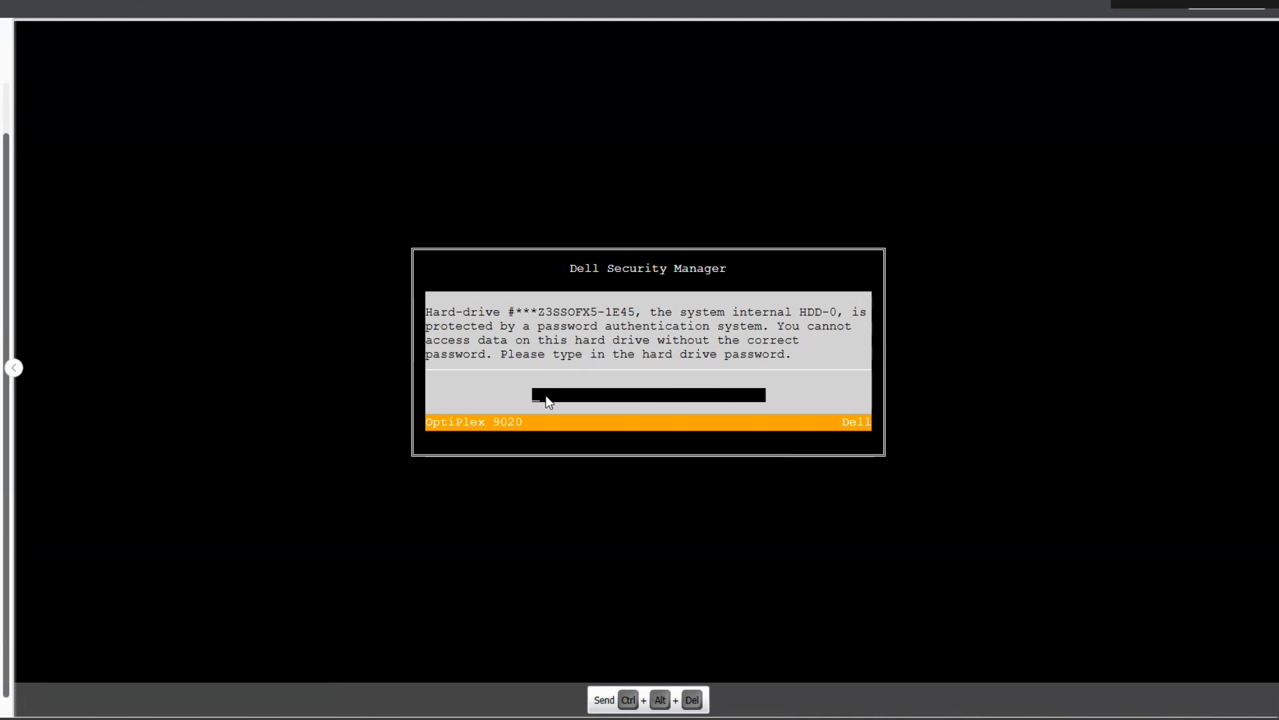
{"action": "type", "text": "******"}
{"action": "key", "text": "Return"}
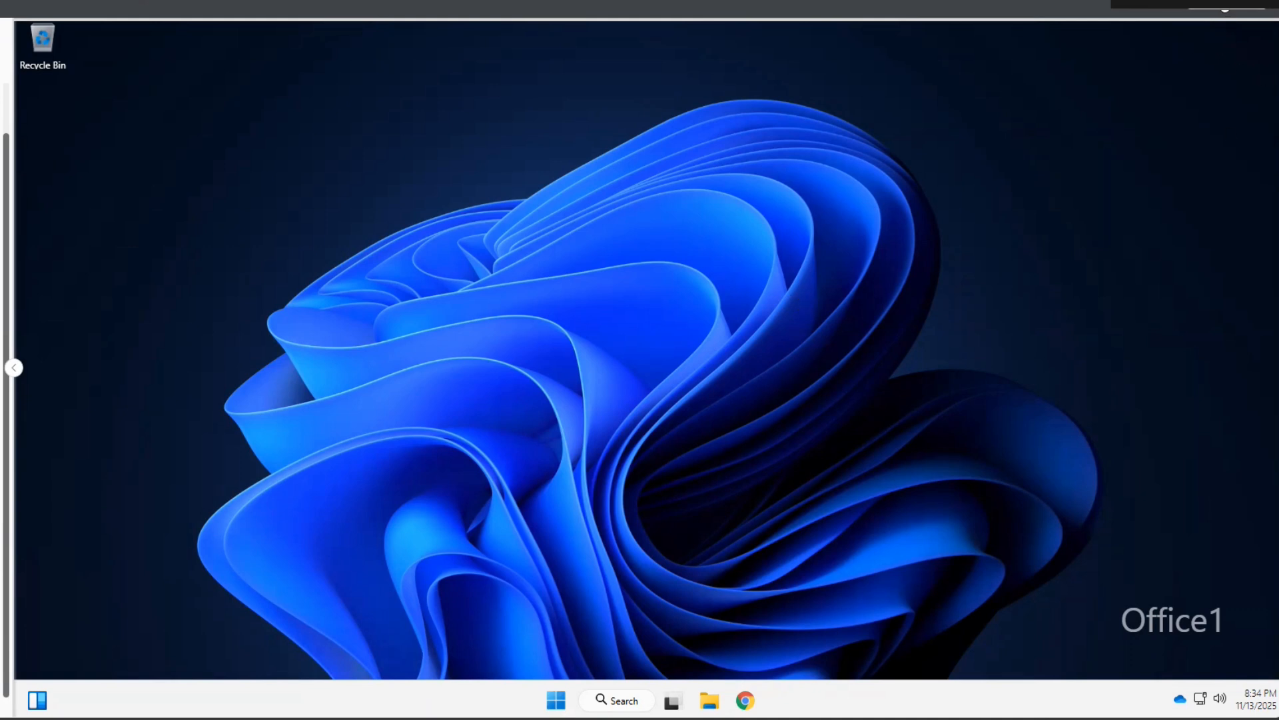
Submit the lab for scoring and highlight the score in the results report
{"action": "left_click", "coordinate": [1225, 8]}
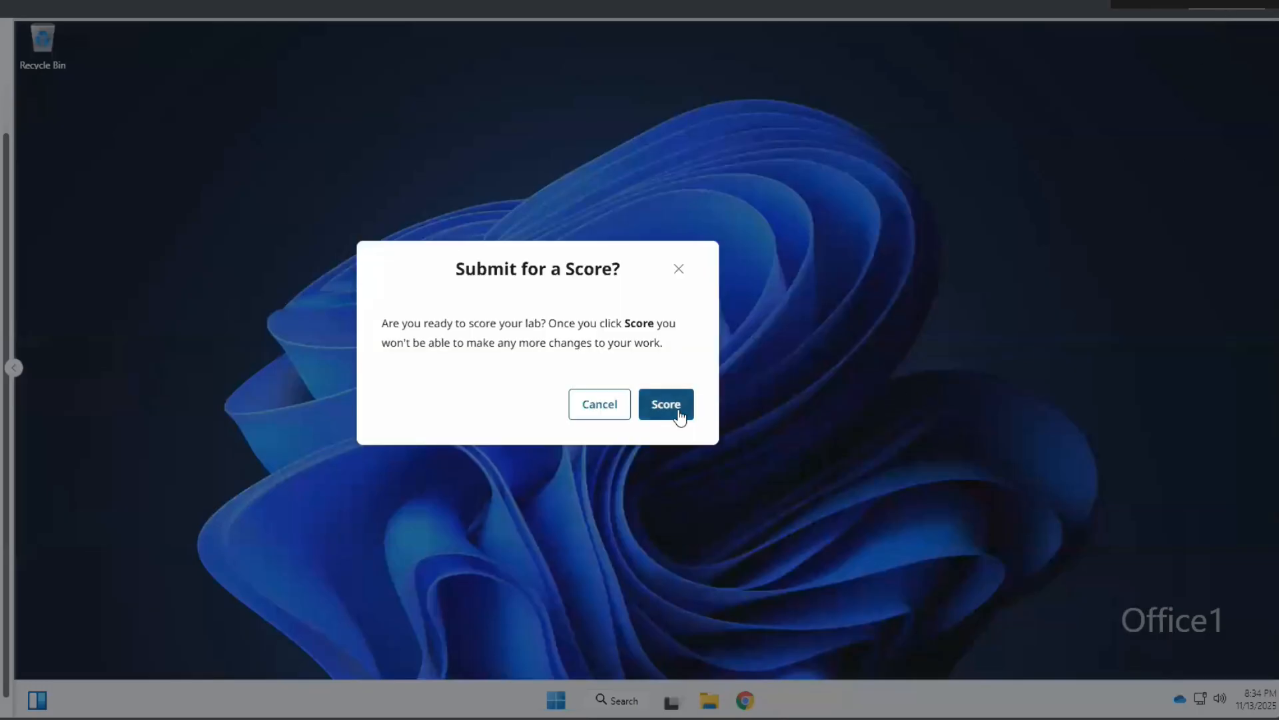
{"action": "left_click", "coordinate": [678, 412]}
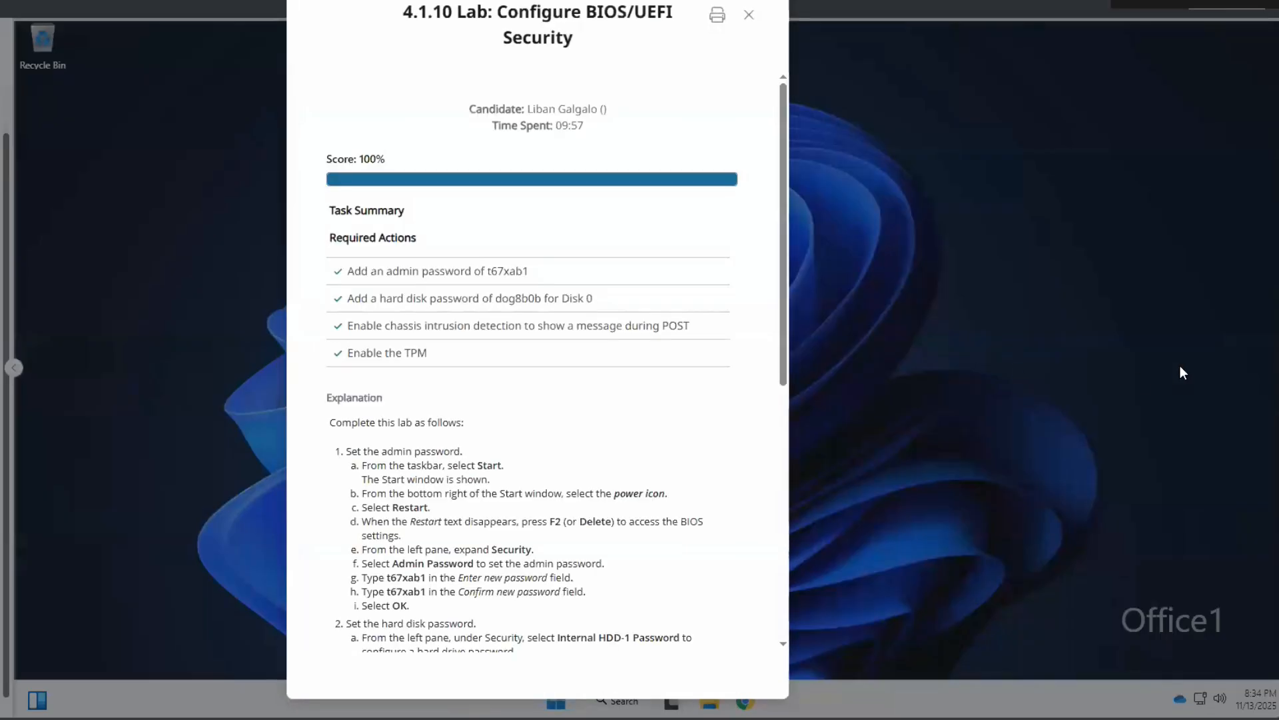
{"action": "left_click_drag", "start_coordinate": [328, 161], "coordinate": [402, 163]}
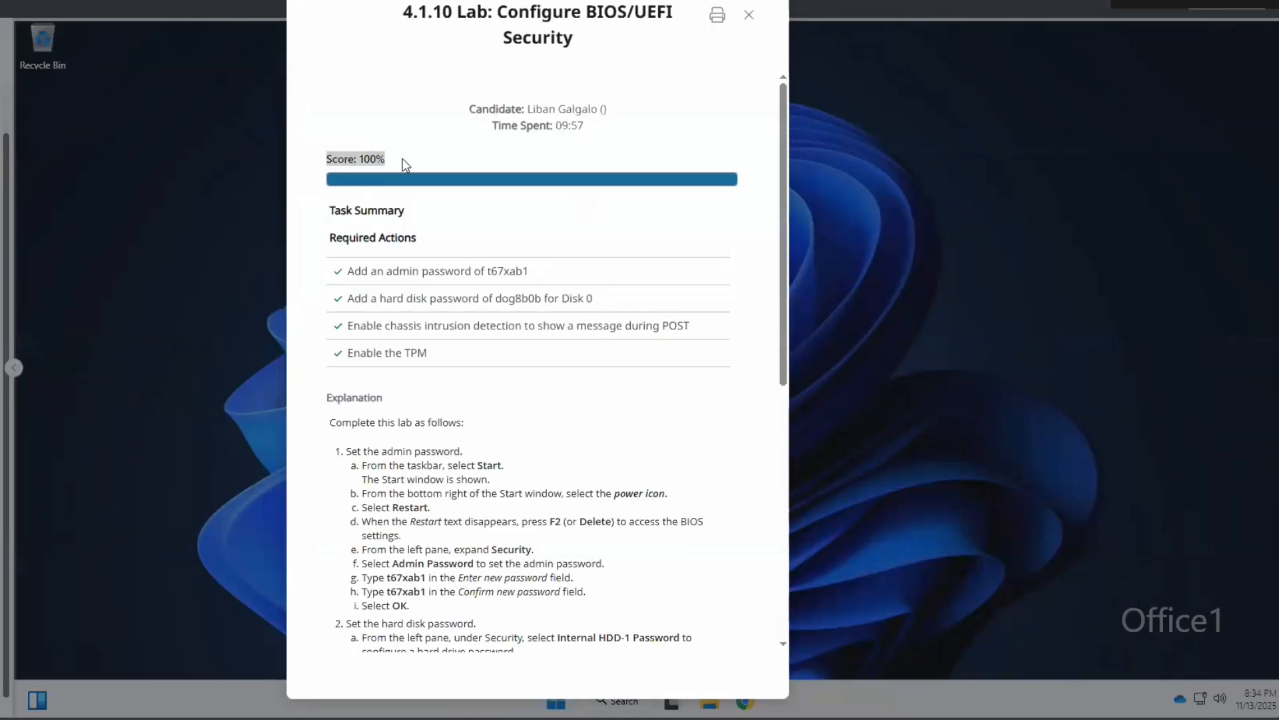